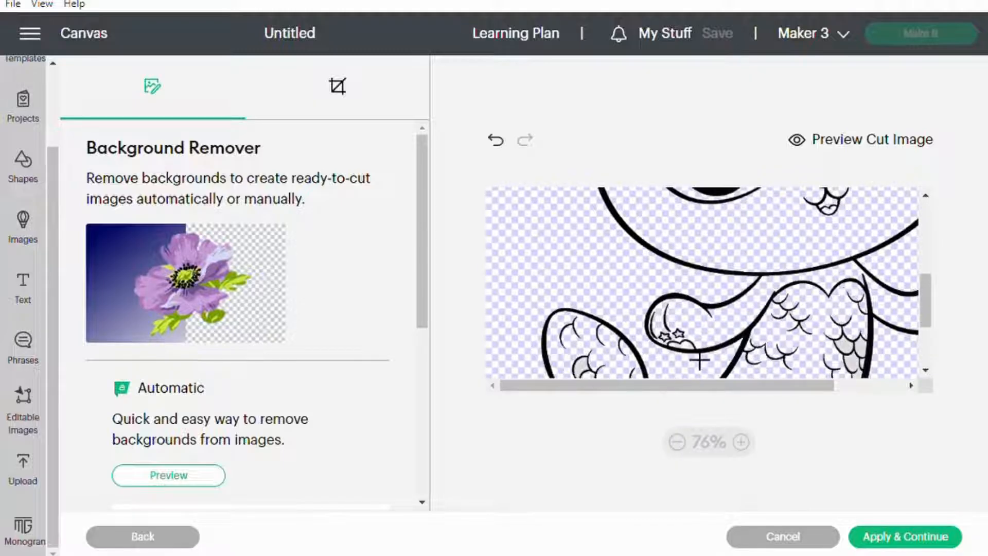
Inspect the mermaid cat's outline, paws and tail scales up close for leftover background
{"action": "left_click_drag", "start_coordinate": [736, 387], "coordinate": [905, 292]}
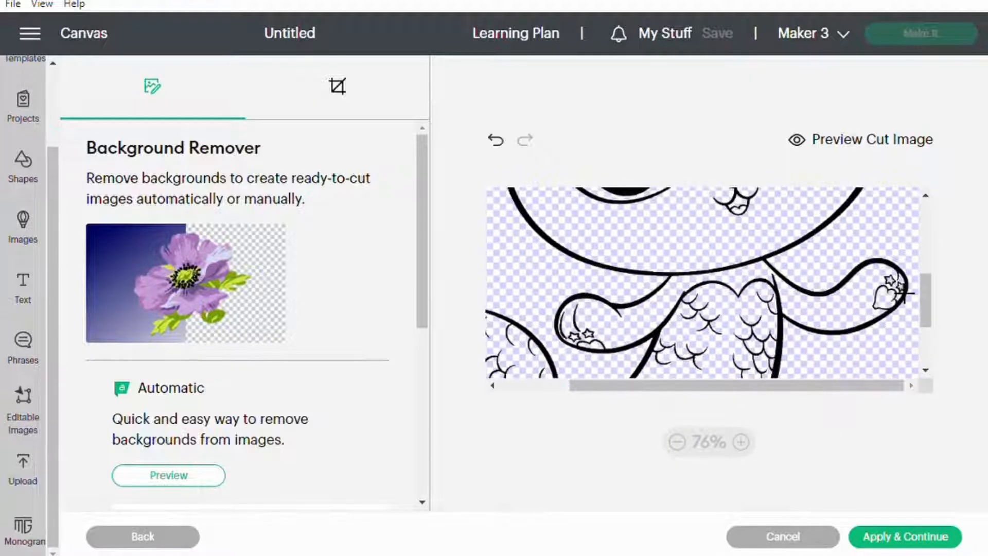
{"action": "scroll", "coordinate": [800, 448], "scroll_direction": "up", "scroll_amount": 2}
{"action": "scroll", "coordinate": [840, 348], "scroll_direction": "down", "scroll_amount": 3}
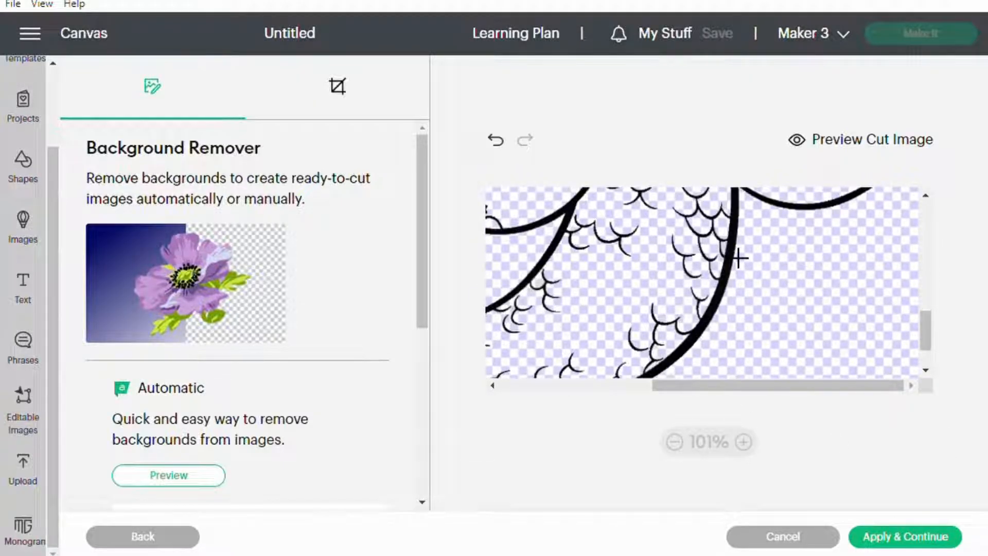
{"action": "scroll", "coordinate": [710, 378], "scroll_direction": "left", "scroll_amount": 1}
{"action": "scroll", "coordinate": [924, 322], "scroll_direction": "up", "scroll_amount": 2}
{"action": "scroll", "coordinate": [743, 411], "scroll_direction": "down", "scroll_amount": 1}
{"action": "scroll", "coordinate": [744, 411], "scroll_direction": "left", "scroll_amount": 3}
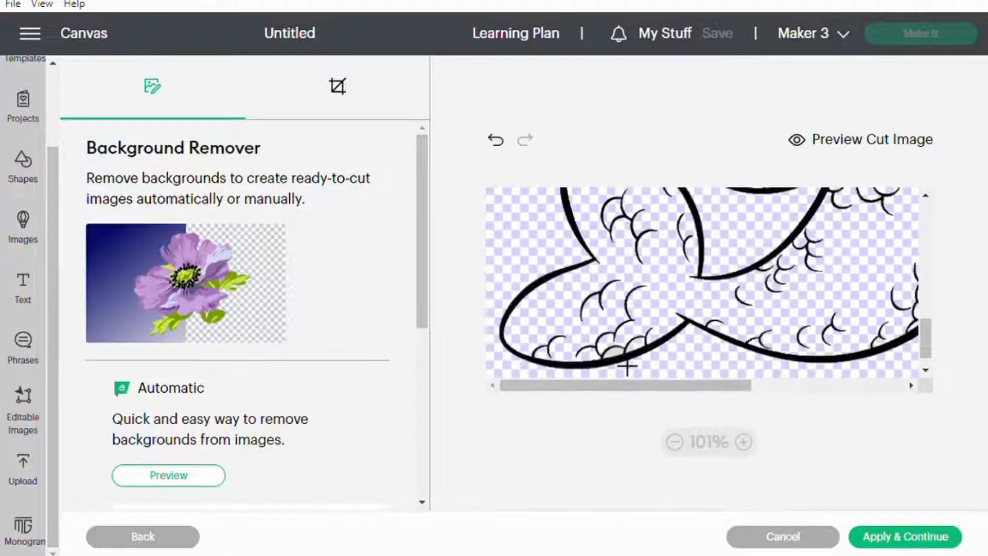
{"action": "scroll", "coordinate": [731, 393], "scroll_direction": "up", "scroll_amount": 2}
{"action": "scroll", "coordinate": [744, 441], "scroll_direction": "down", "scroll_amount": 5}
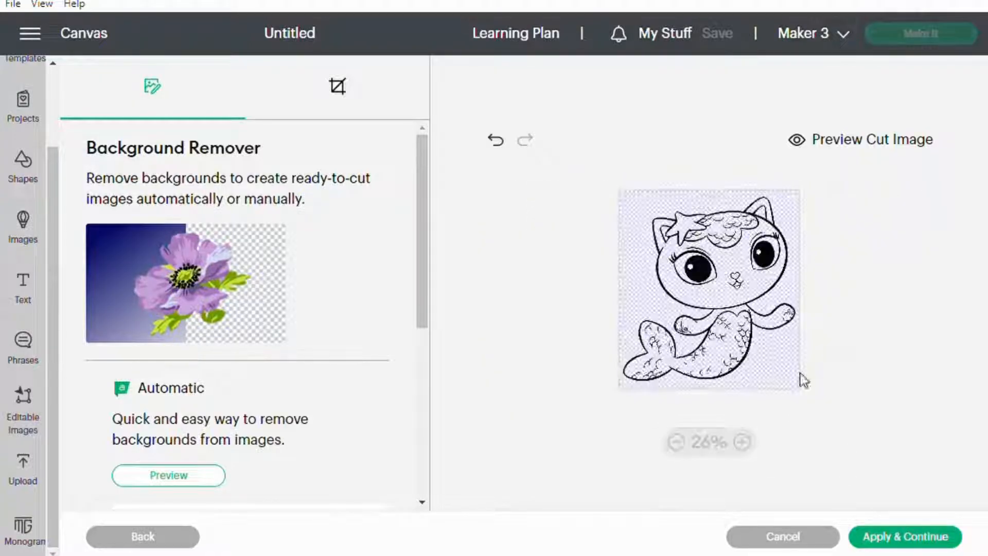
Preview the cut version of the cleaned image, apply the background removal, and upload mercat as a Cut Image
{"action": "left_click", "coordinate": [898, 148]}
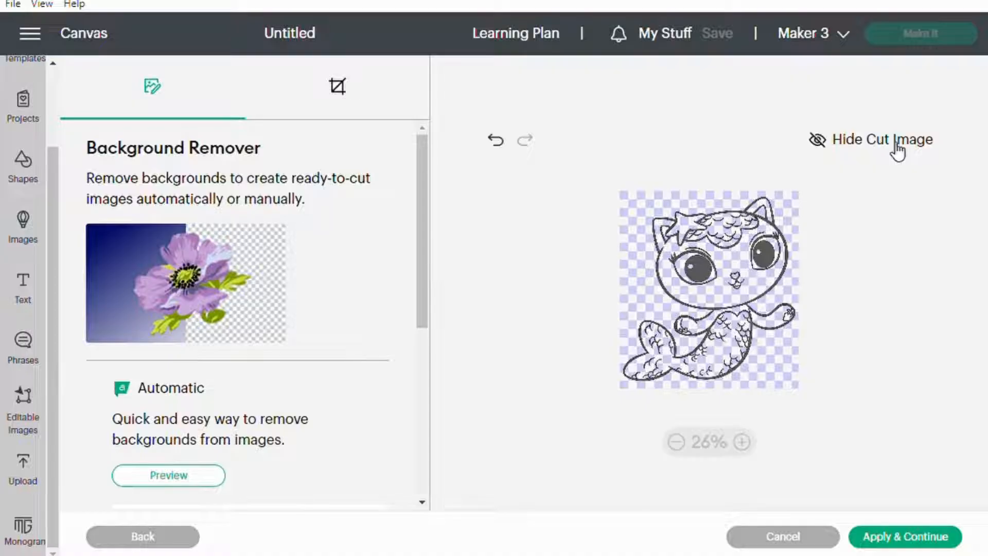
{"action": "left_click", "coordinate": [902, 538]}
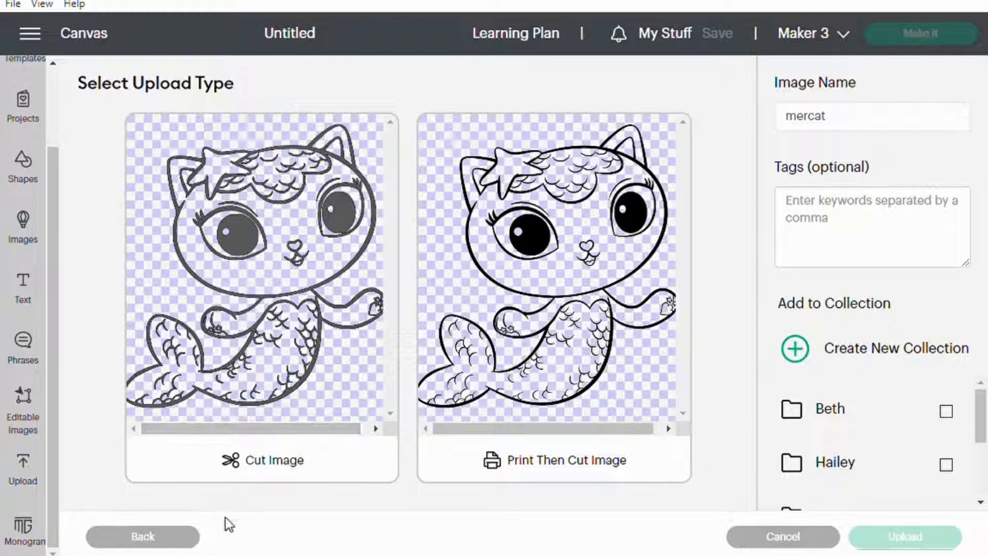
{"action": "left_click", "coordinate": [303, 285]}
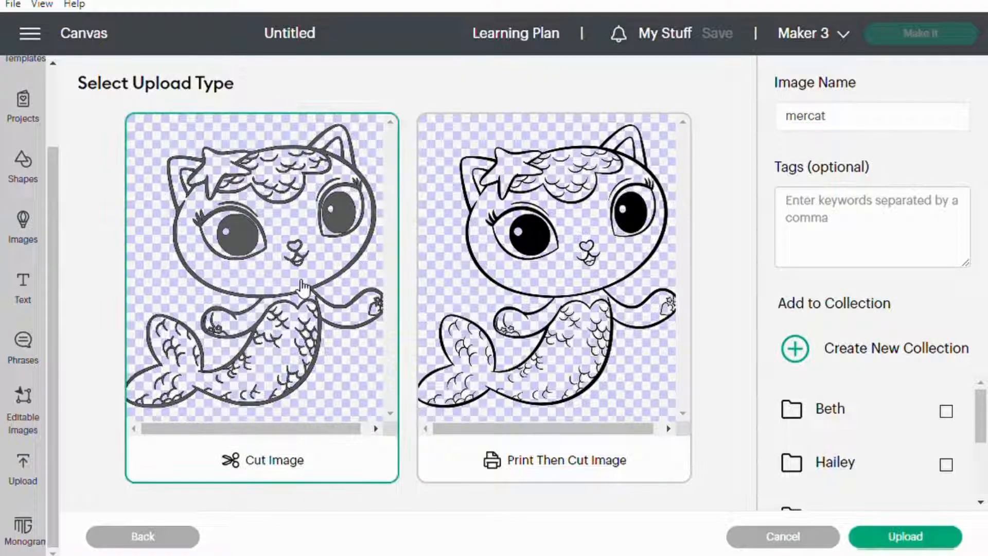
{"action": "left_click", "coordinate": [887, 543]}
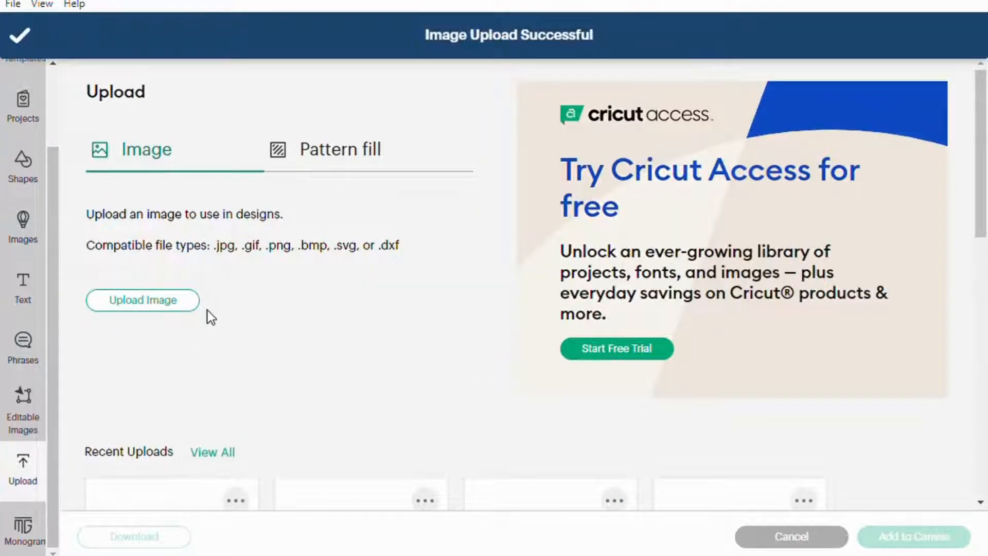
Add the newly uploaded mermaid cat from the recent uploads to the canvas
{"action": "scroll", "coordinate": [207, 319], "scroll_direction": "down", "scroll_amount": 3}
{"action": "left_click", "coordinate": [205, 320]}
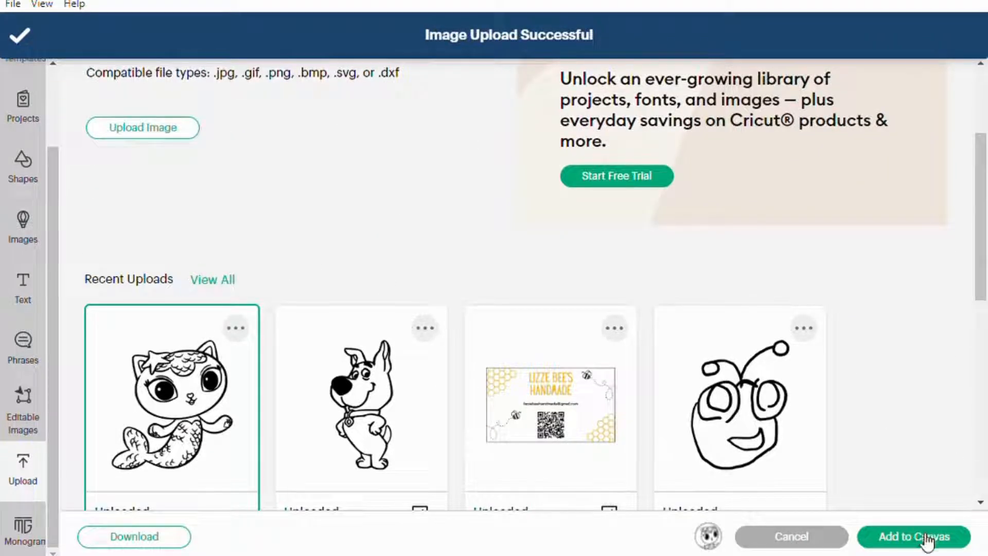
{"action": "left_click", "coordinate": [927, 541]}
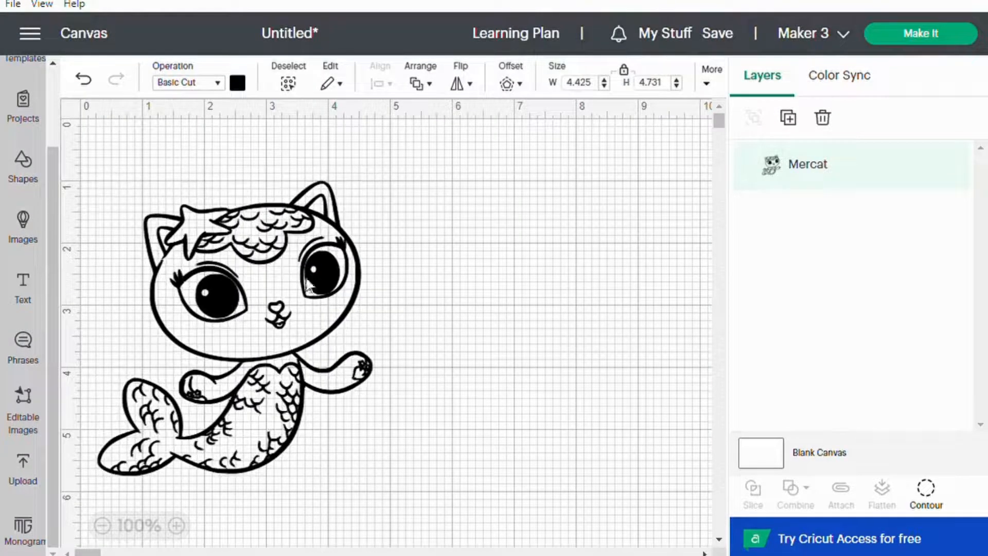
Duplicate the mermaid cat beside the original and hide all contours of the copy
{"action": "left_click", "coordinate": [793, 121]}
{"action": "left_click_drag", "start_coordinate": [311, 370], "coordinate": [522, 371]}
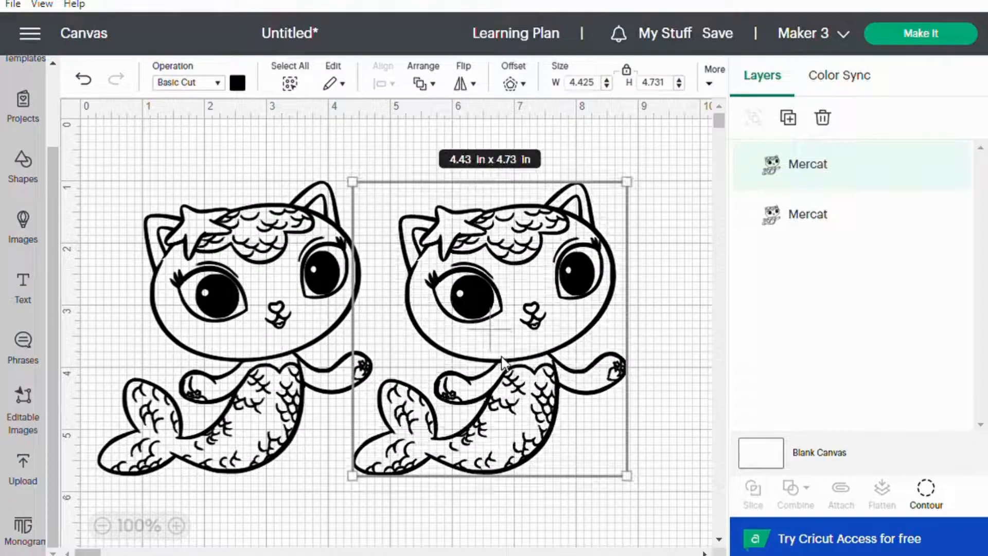
{"action": "left_click", "coordinate": [933, 498]}
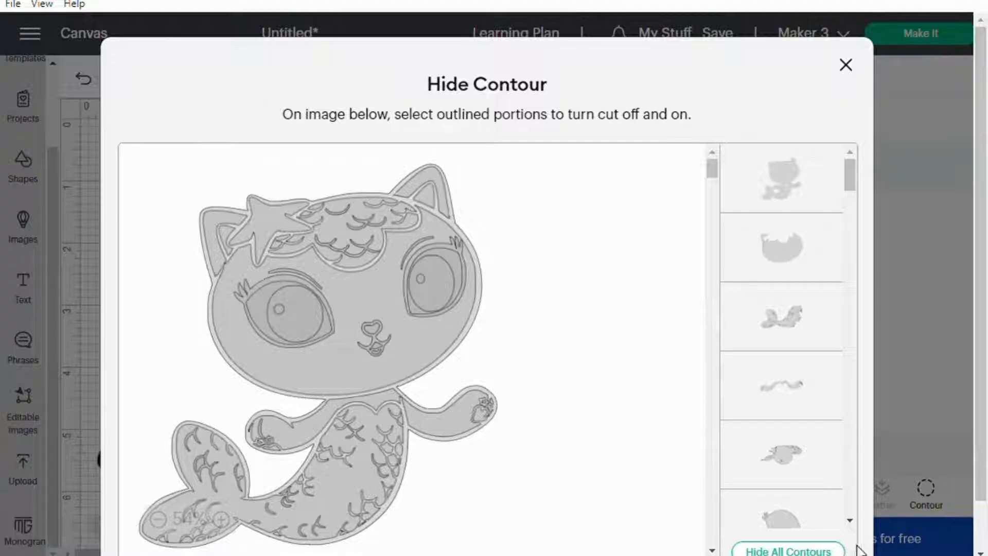
{"action": "left_click", "coordinate": [822, 551]}
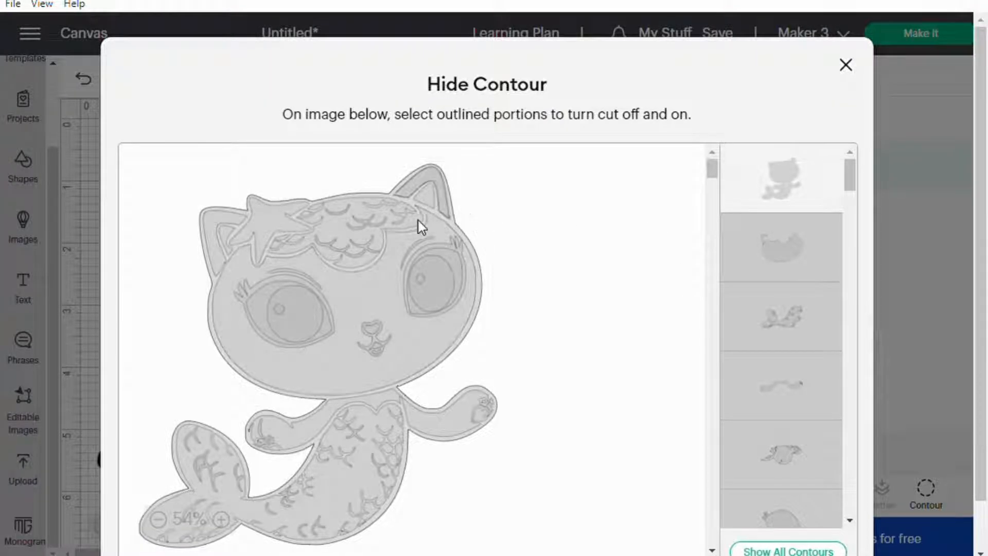
Turn on the copy's hair and tail scale contours and turn off its outer silhouette, leaving only the hair and tail shapes
{"action": "left_click", "coordinate": [357, 203]}
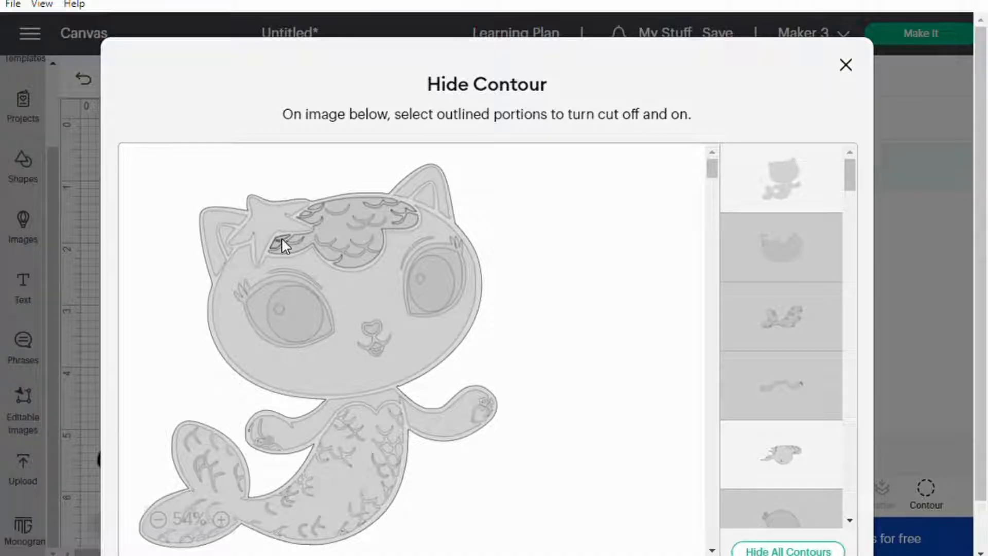
{"action": "left_click", "coordinate": [804, 174]}
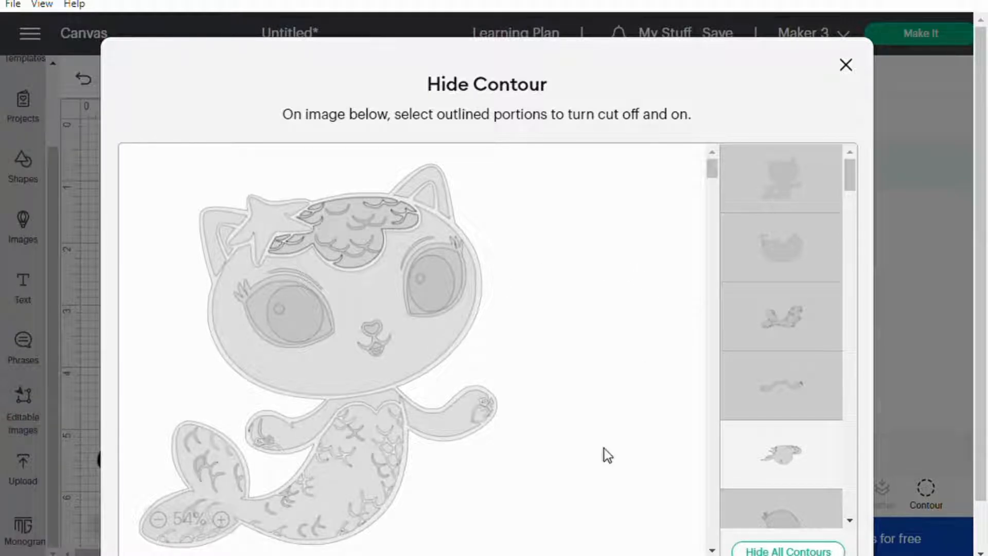
{"action": "left_click", "coordinate": [221, 519]}
{"action": "scroll", "coordinate": [614, 415], "scroll_direction": "down", "scroll_amount": 5}
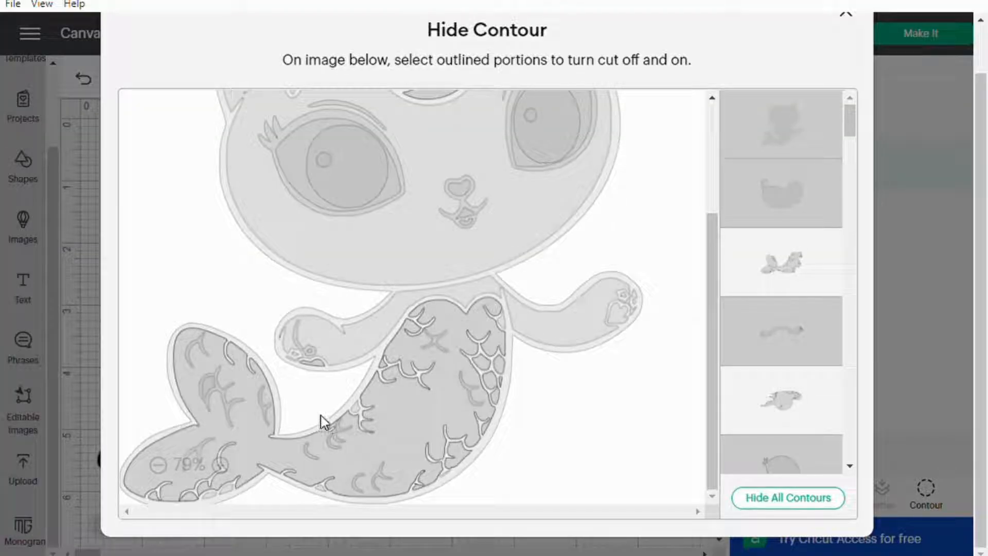
{"action": "left_click", "coordinate": [220, 464]}
{"action": "scroll", "coordinate": [412, 406], "scroll_direction": "down", "scroll_amount": 1}
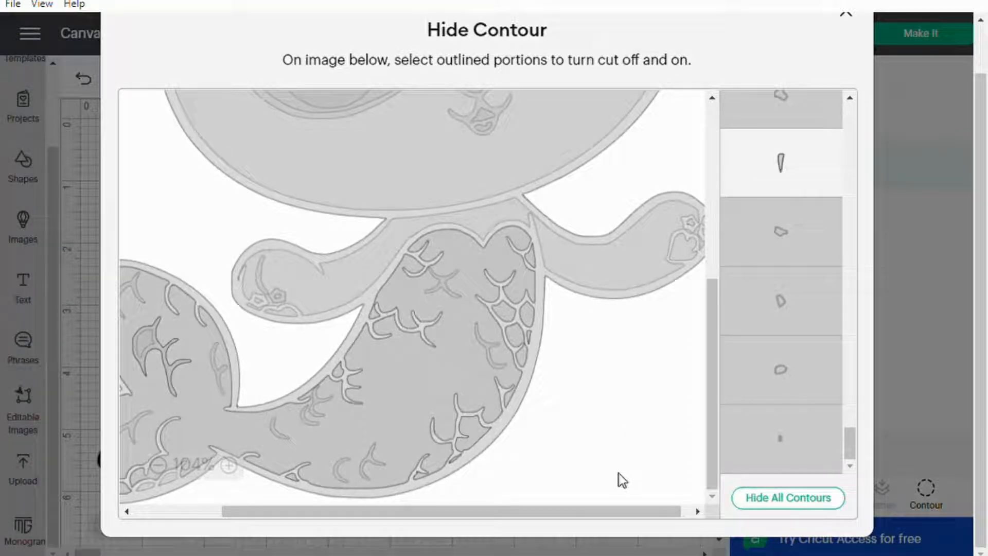
{"action": "left_click_drag", "start_coordinate": [584, 514], "coordinate": [480, 543]}
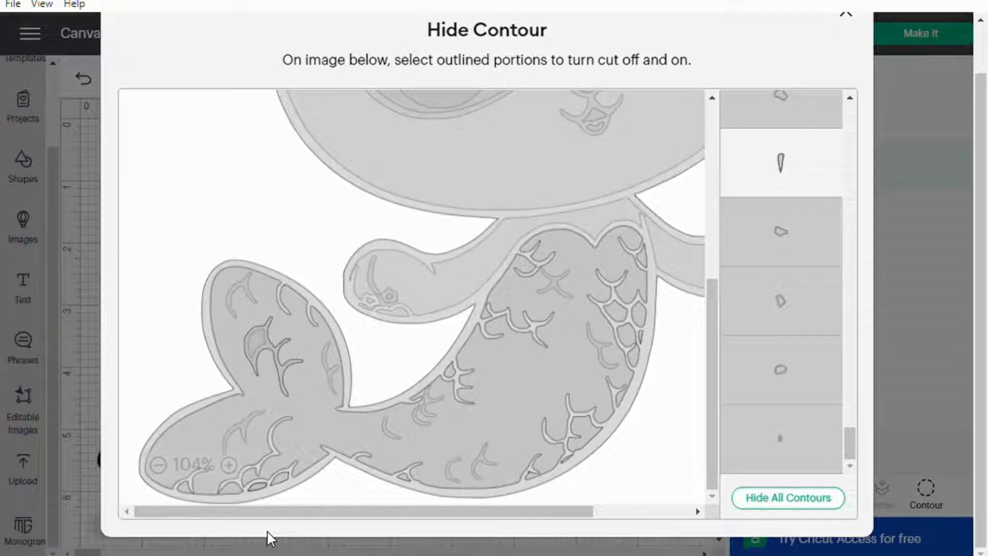
{"action": "left_click", "coordinate": [91, 369]}
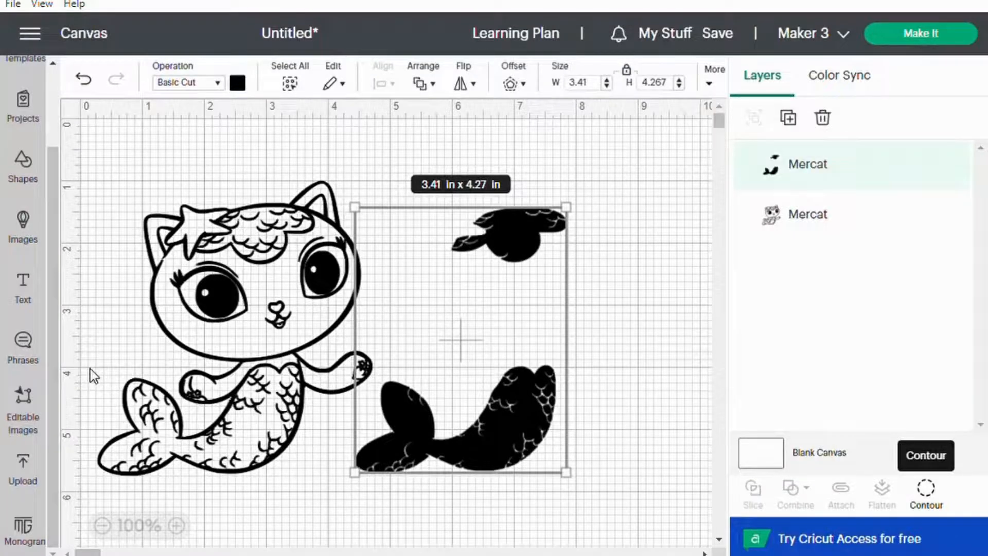
Color the hair and tail layer purple and align it over the original drawing, behind the black outline layer
{"action": "left_click", "coordinate": [237, 82]}
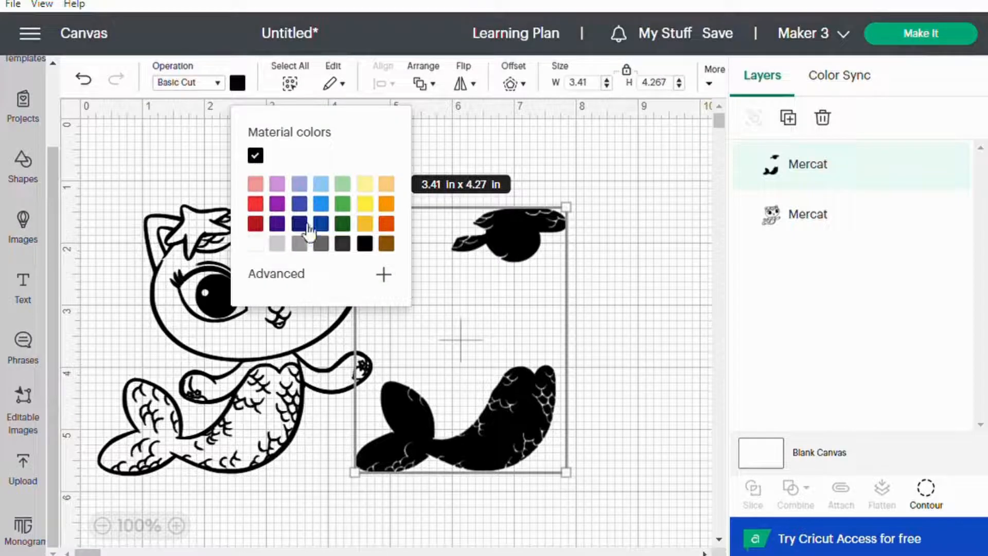
{"action": "left_click", "coordinate": [277, 203]}
{"action": "left_click_drag", "start_coordinate": [523, 423], "coordinate": [265, 416]}
{"action": "mouse_move", "coordinate": [876, 208]}
{"action": "left_mouse_down"}
{"action": "mouse_move", "coordinate": [840, 184]}
{"action": "mouse_move", "coordinate": [852, 205]}
{"action": "left_mouse_up"}
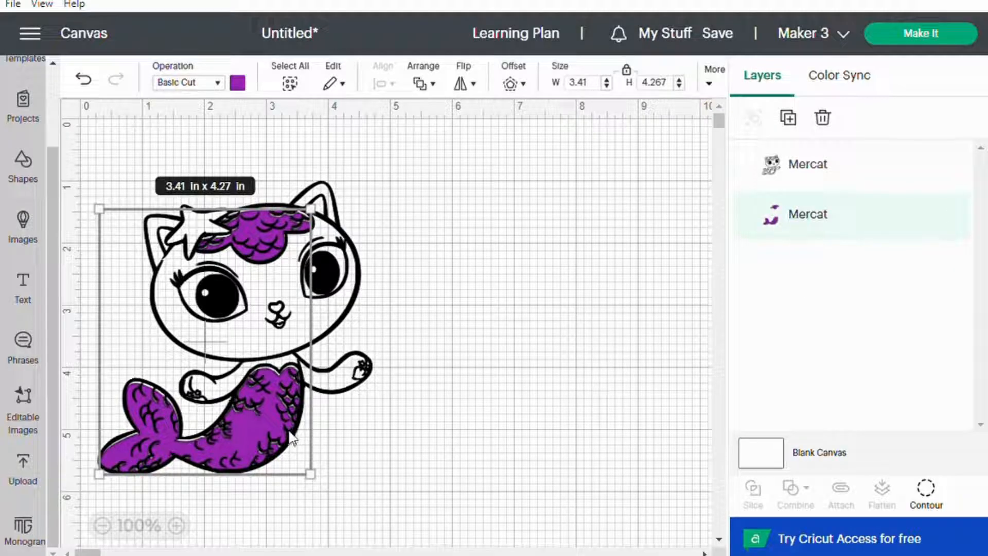
{"action": "left_click_drag", "start_coordinate": [175, 430], "coordinate": [177, 428]}
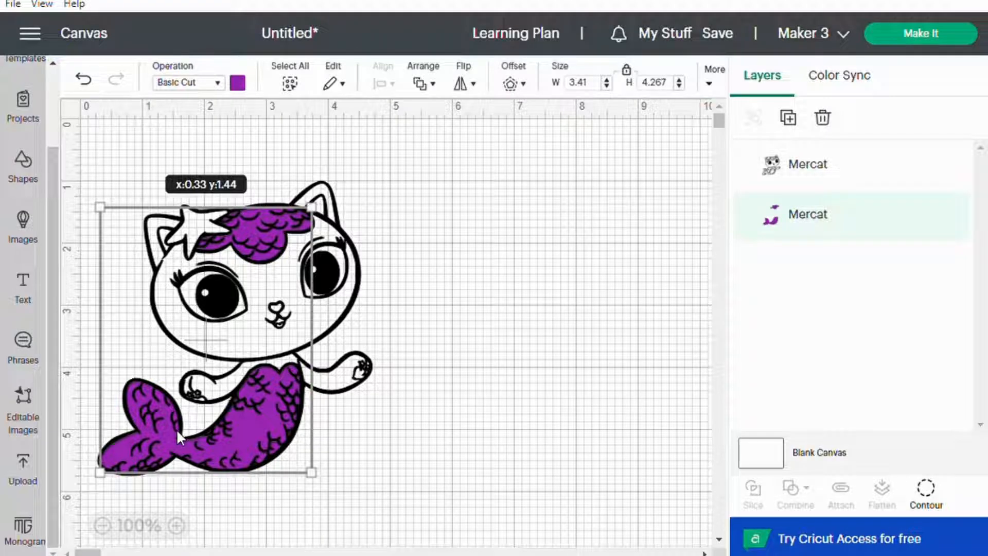
{"action": "left_click", "coordinate": [643, 412]}
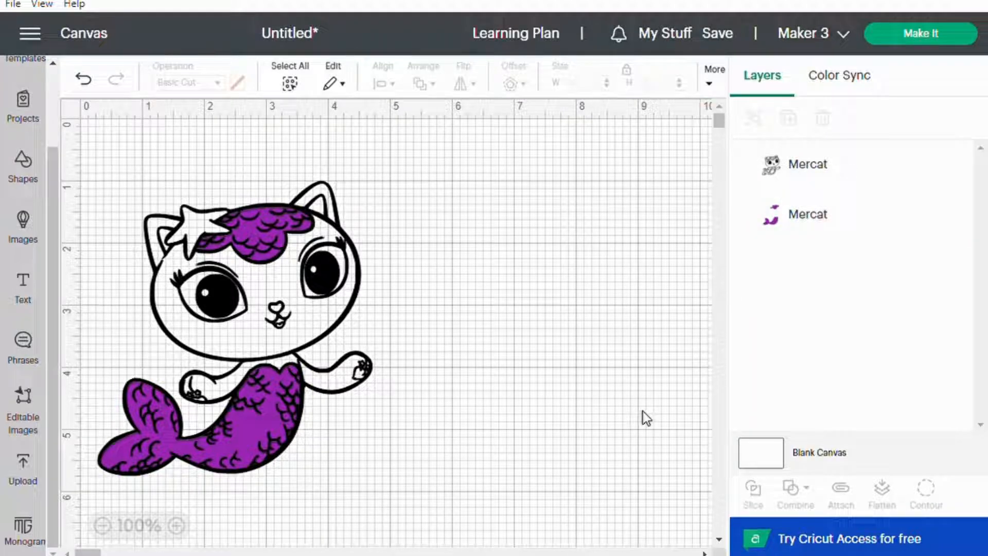
Duplicate the black outline layer and hide every contour of the copy except the star on the head
{"action": "left_click", "coordinate": [807, 172]}
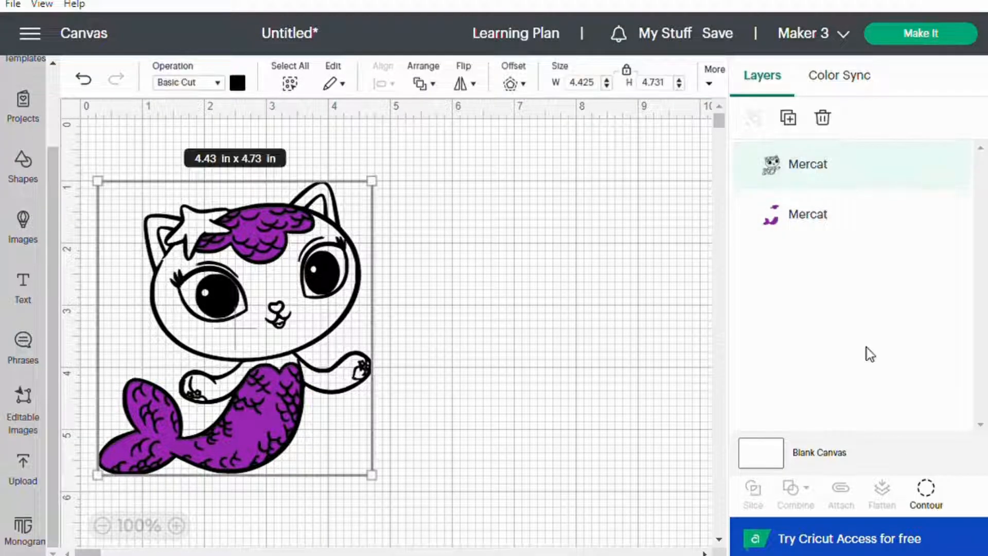
{"action": "left_click", "coordinate": [800, 126]}
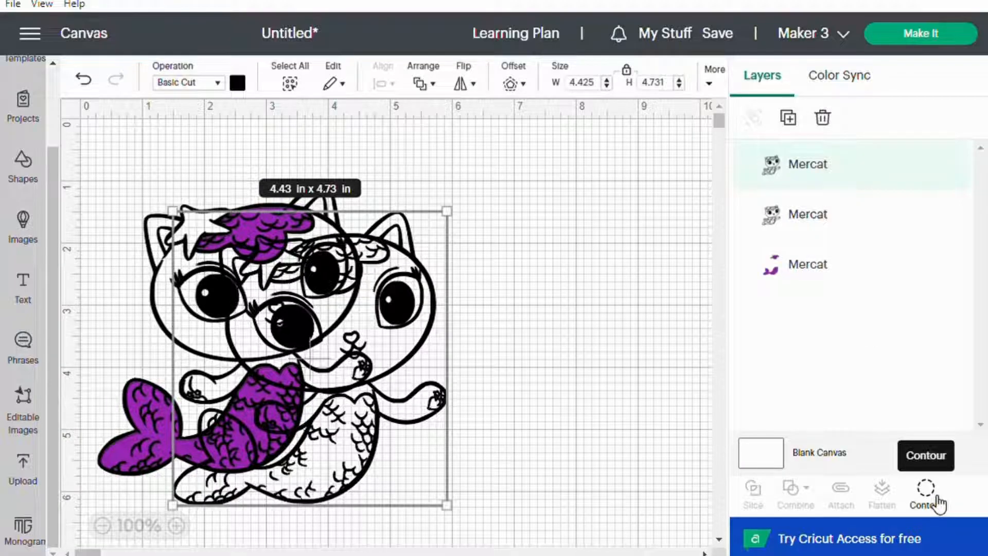
{"action": "left_click", "coordinate": [927, 489]}
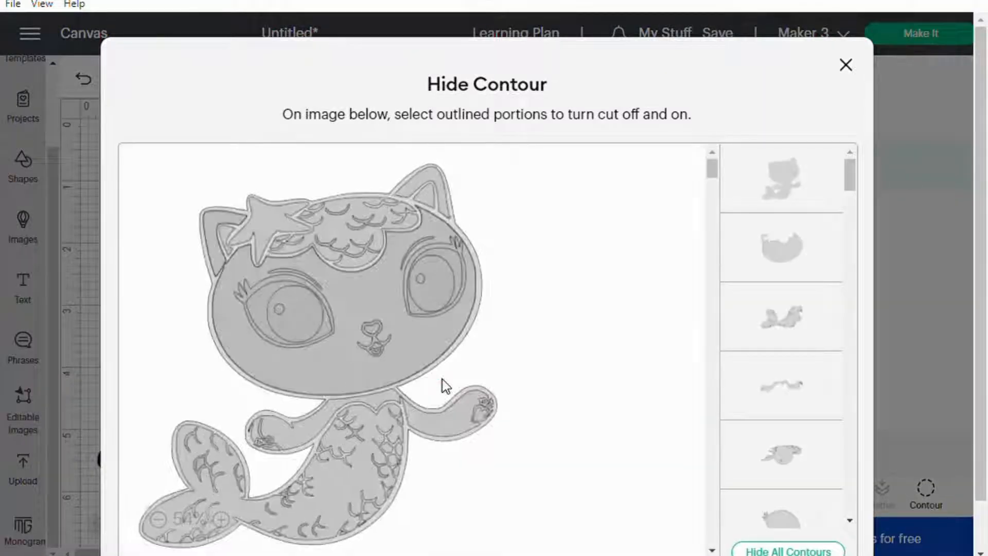
{"action": "left_click", "coordinate": [789, 551]}
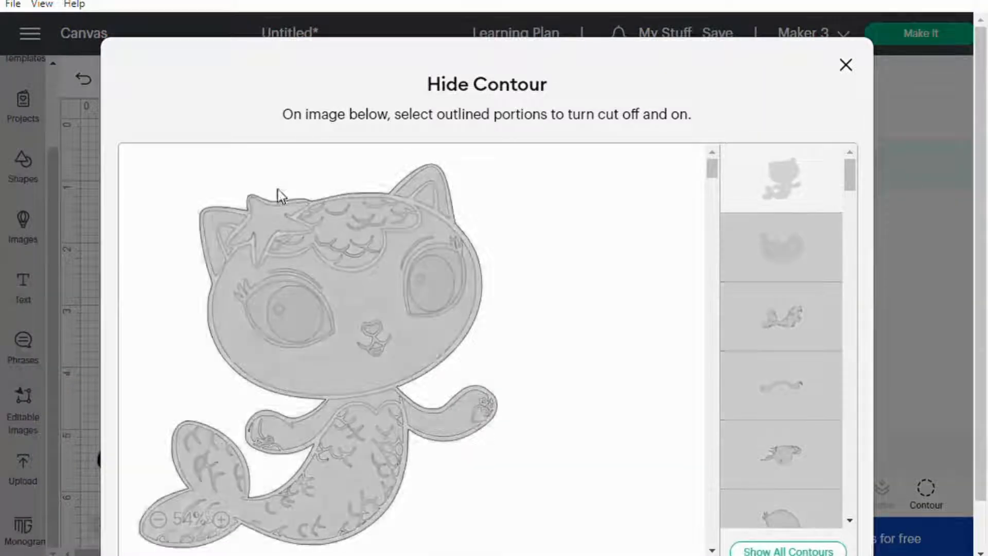
{"action": "left_click", "coordinate": [276, 189]}
{"action": "left_click", "coordinate": [846, 65]}
Color the star layer pink and place it over the star on the cat's head
{"action": "left_click", "coordinate": [238, 83]}
{"action": "left_click", "coordinate": [256, 184]}
{"action": "left_click", "coordinate": [277, 273]}
{"action": "left_click", "coordinate": [300, 294]}
{"action": "left_click_drag", "start_coordinate": [242, 226], "coordinate": [197, 221]}
{"action": "left_click", "coordinate": [564, 323]}
Paste another black outline copy beside the drawing and keep only its inner ear and small paw detail contours
{"action": "key", "text": "ctrl+v"}
{"action": "left_click_drag", "start_coordinate": [424, 410], "coordinate": [576, 369]}
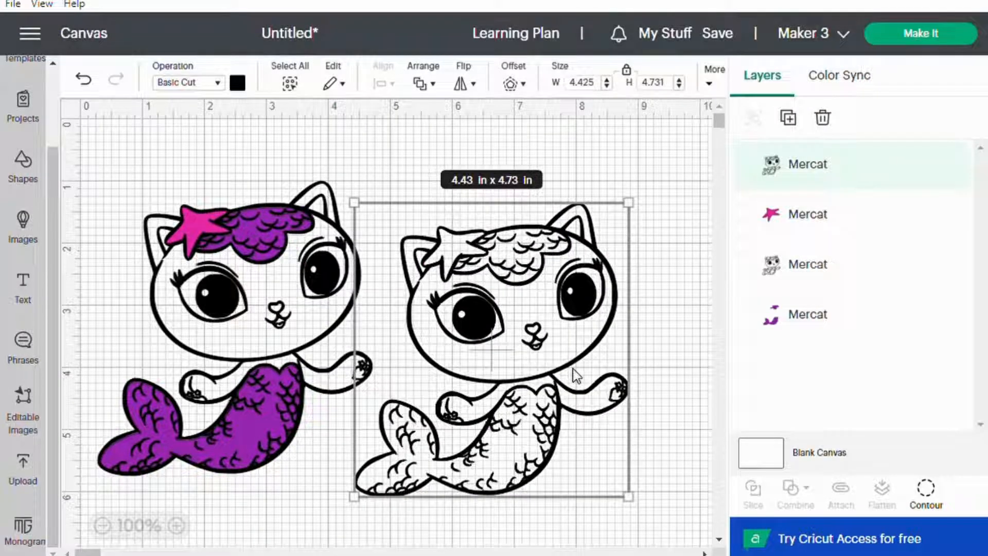
{"action": "left_click", "coordinate": [926, 489]}
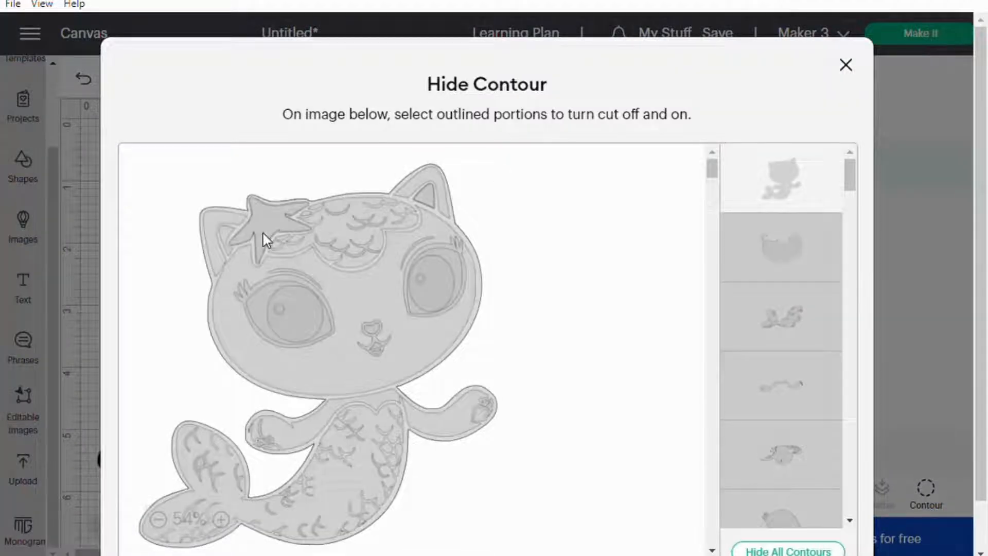
{"action": "scroll", "coordinate": [479, 402], "scroll_direction": "up", "scroll_amount": 5}
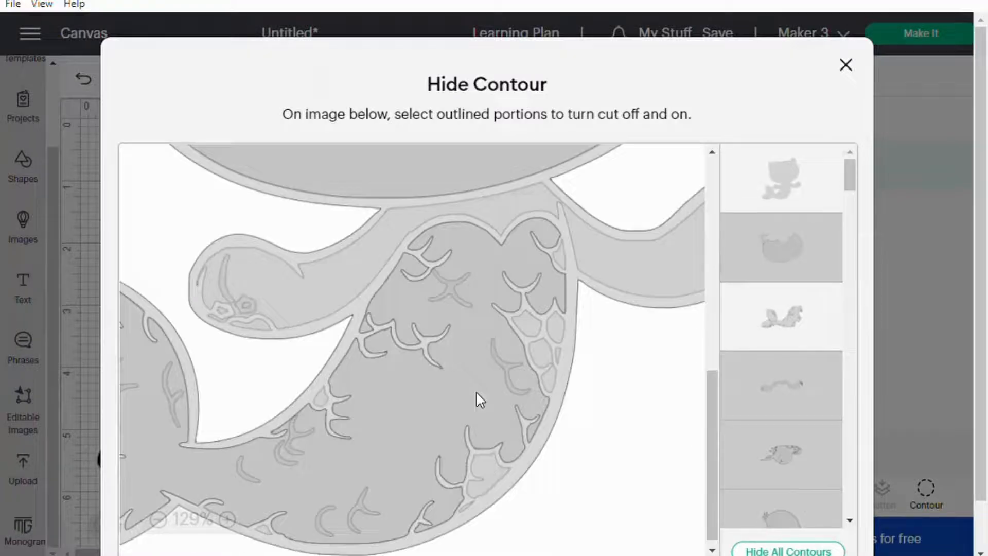
{"action": "scroll", "coordinate": [540, 507], "scroll_direction": "down", "scroll_amount": 2}
{"action": "left_click_drag", "start_coordinate": [574, 510], "coordinate": [633, 506]}
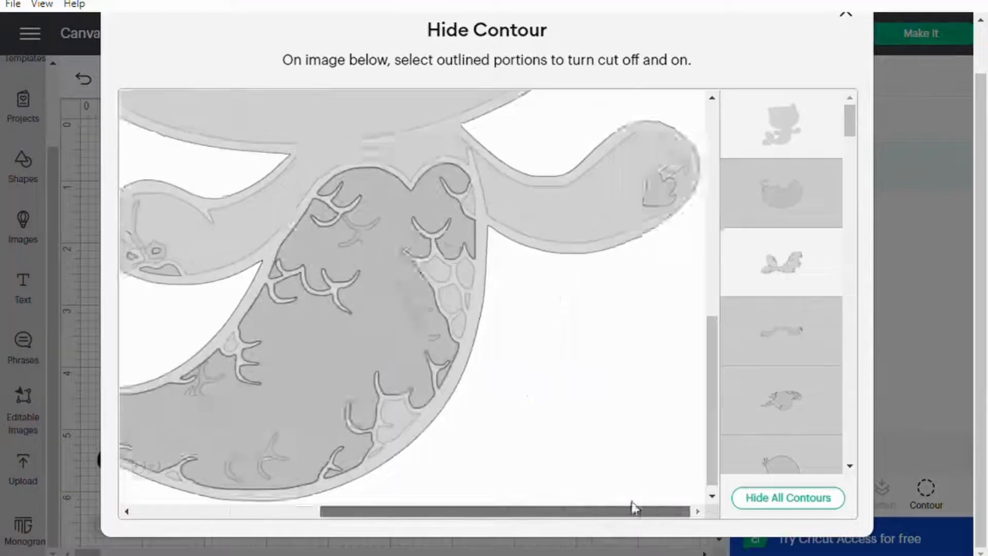
{"action": "left_click", "coordinate": [663, 195]}
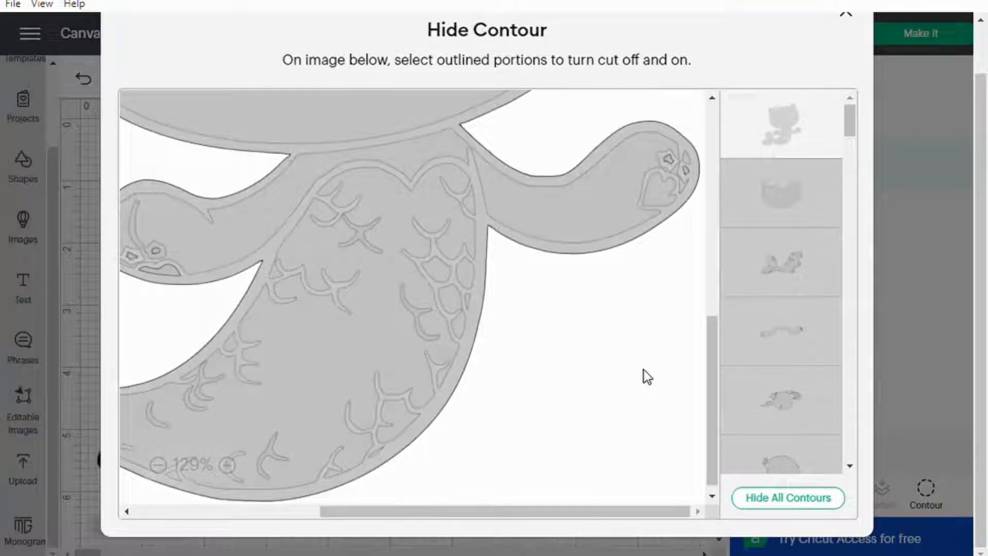
{"action": "left_click", "coordinate": [93, 364]}
Color the inner ear and paw detail layer dark teal and place it over the matching areas of the drawing
{"action": "left_click", "coordinate": [926, 489]}
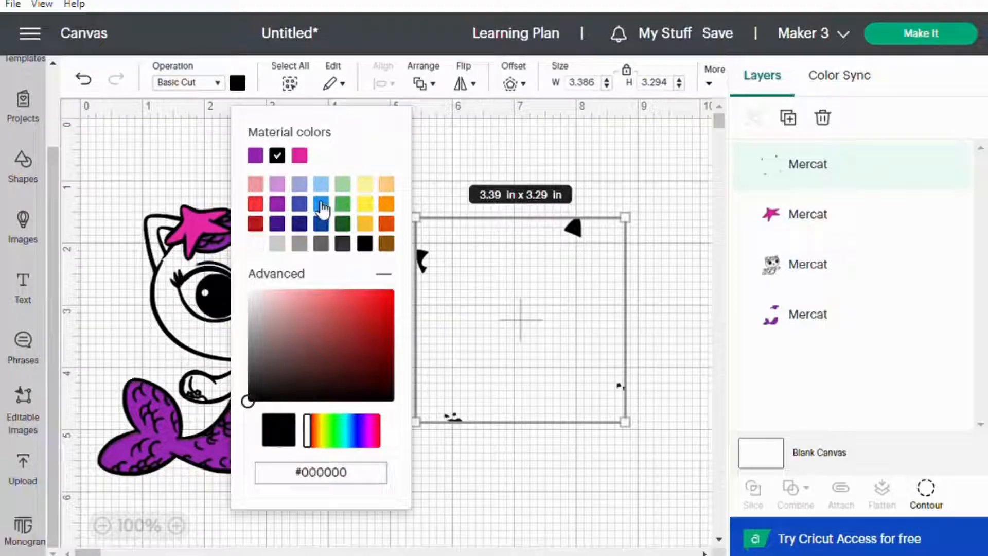
{"action": "left_click", "coordinate": [320, 209]}
{"action": "left_click", "coordinate": [342, 430]}
{"action": "left_click_drag", "start_coordinate": [520, 319], "coordinate": [253, 291]}
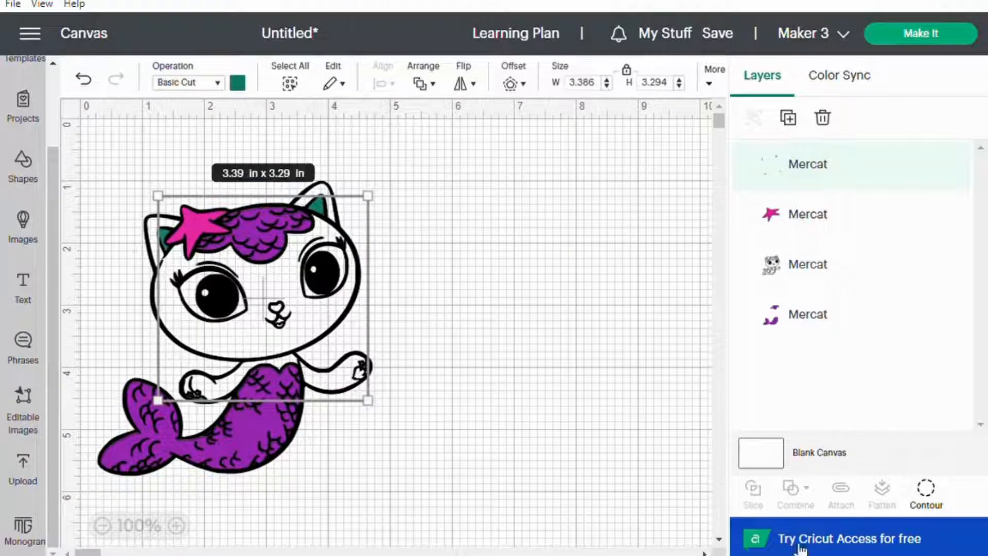
Keep only the face, outer ear and arm contours on another copy of the outline
{"action": "left_click", "coordinate": [926, 489]}
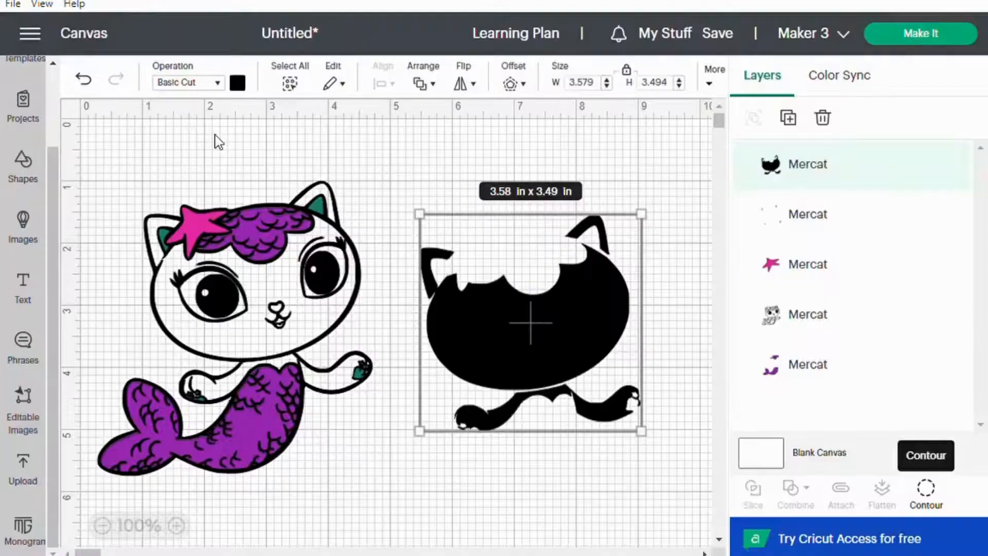
Color the face, outer ear and arm layer turquoise and place it behind the black outline of the drawing
{"action": "left_click", "coordinate": [238, 83]}
{"action": "left_click", "coordinate": [358, 309]}
{"action": "left_click_drag", "start_coordinate": [598, 295], "coordinate": [324, 266]}
{"action": "left_click", "coordinate": [324, 266]}
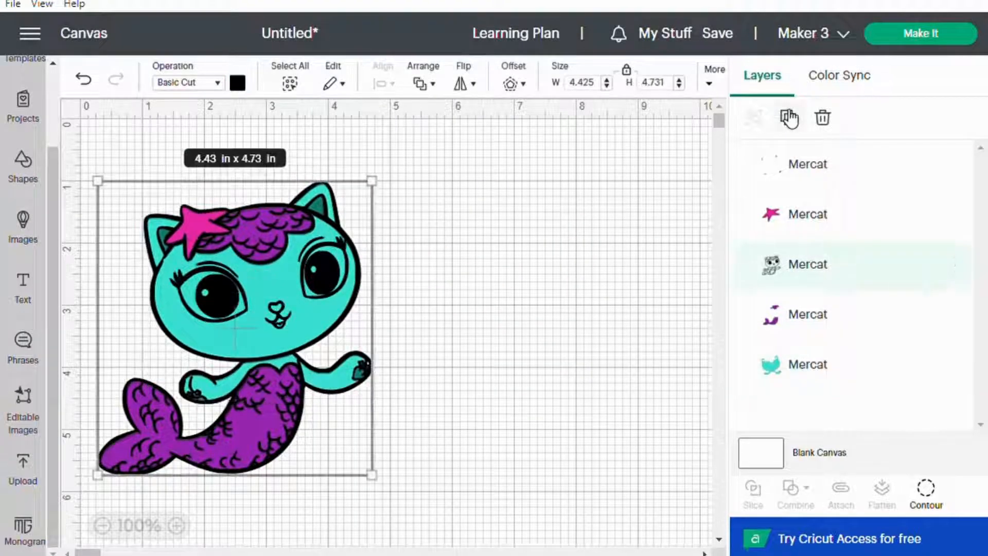
Make a white layer of only the two eye contours from another outline copy and place it behind the drawing's eyes
{"action": "left_click", "coordinate": [788, 118]}
{"action": "left_click", "coordinate": [926, 492]}
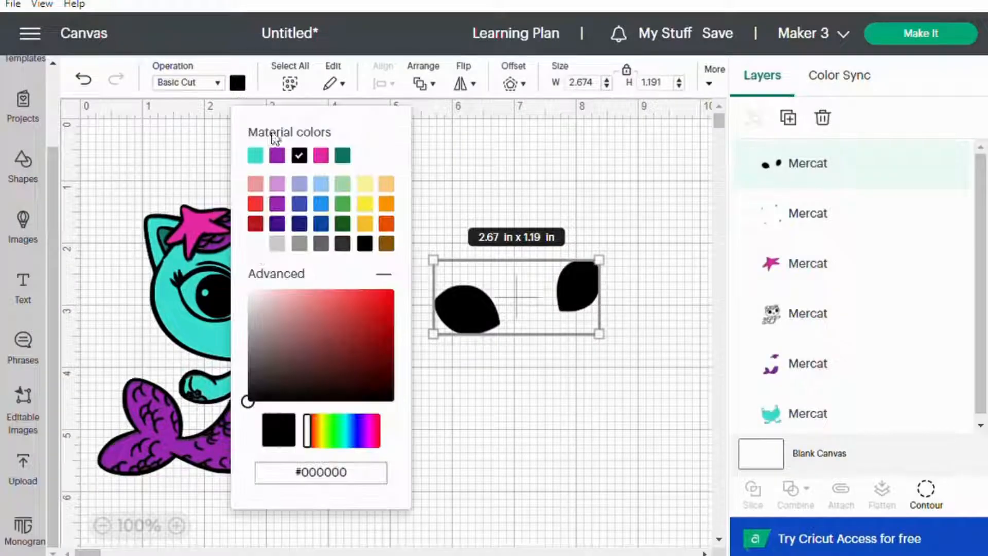
{"action": "left_click", "coordinate": [248, 291]}
{"action": "left_click_drag", "start_coordinate": [584, 294], "coordinate": [328, 271]}
Make a light pink layer of only the nose contour from another outline copy and place it over the cat's nose
{"action": "left_click_drag", "start_coordinate": [239, 273], "coordinate": [541, 260]}
{"action": "left_click", "coordinate": [926, 492]}
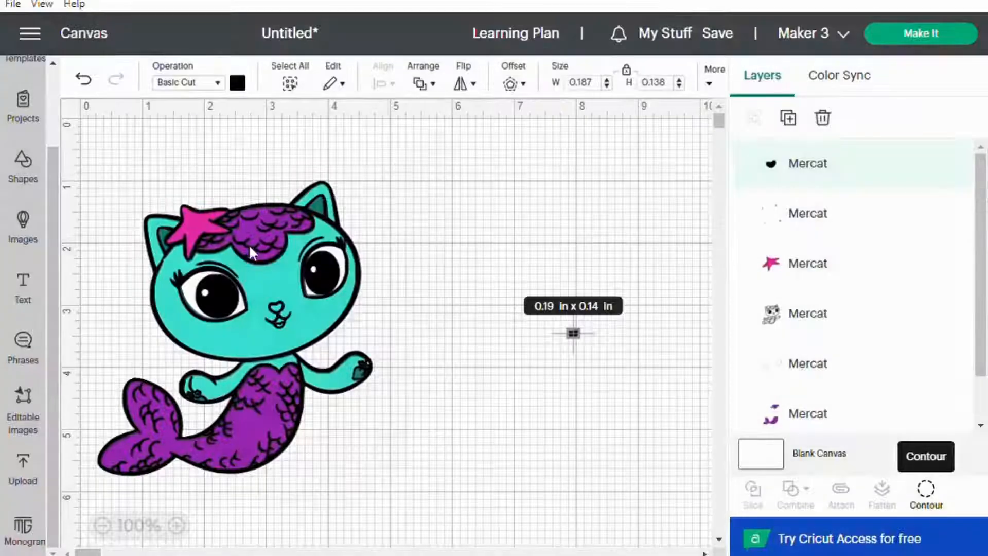
{"action": "left_click", "coordinate": [237, 82]}
{"action": "left_click", "coordinate": [255, 183]}
{"action": "left_click_drag", "start_coordinate": [311, 438], "coordinate": [377, 431]}
{"action": "left_click", "coordinate": [287, 289]}
{"action": "left_click_drag", "start_coordinate": [573, 334], "coordinate": [276, 307]}
{"action": "left_click", "coordinate": [564, 423]}
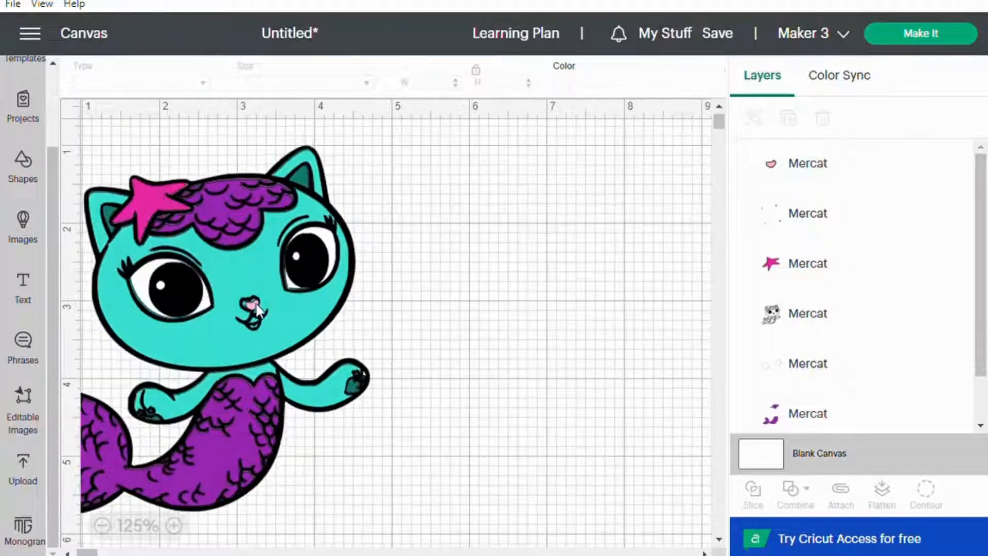
{"action": "left_click", "coordinate": [495, 347]}
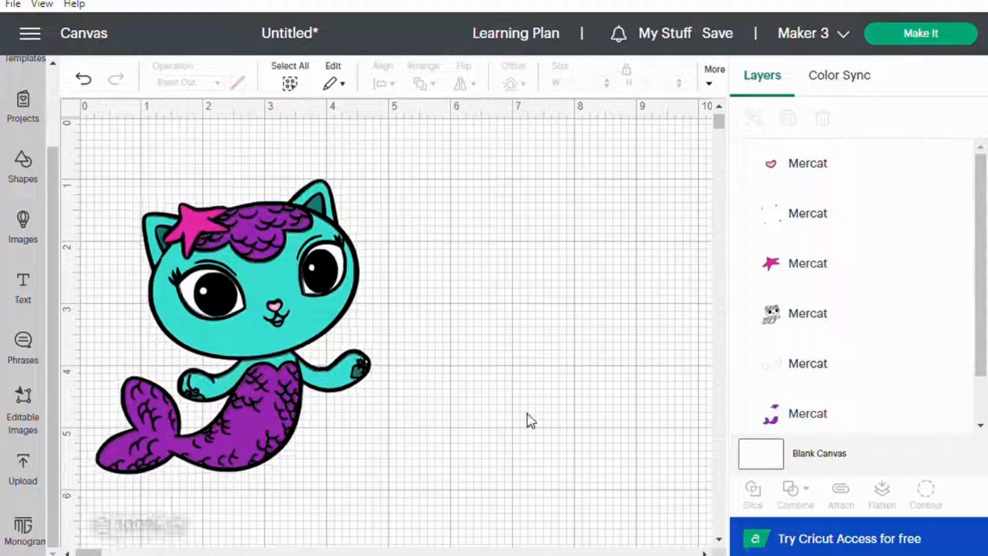
Make a red layer of only the tongue contour from another outline copy and place it in the cat's mouth
{"action": "left_click", "coordinate": [788, 119]}
{"action": "left_click", "coordinate": [926, 490]}
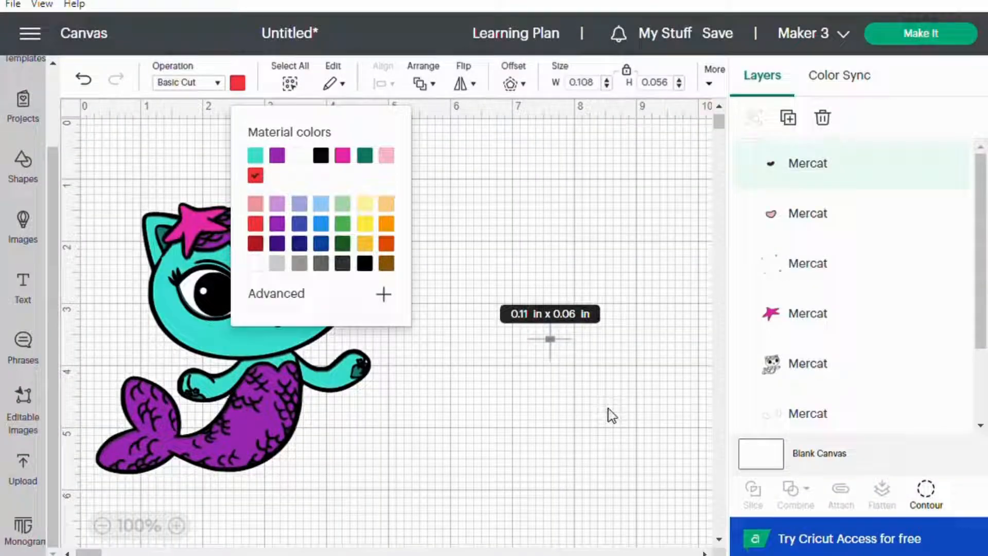
{"action": "left_click_drag", "start_coordinate": [550, 338], "coordinate": [220, 318]}
{"action": "left_click", "coordinate": [927, 490]}
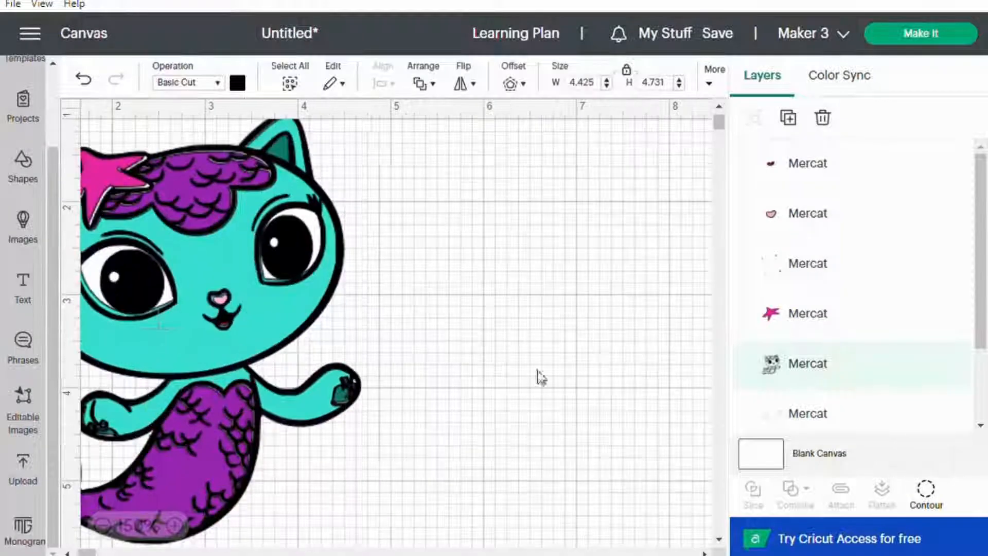
{"action": "left_click_drag", "start_coordinate": [539, 375], "coordinate": [223, 323]}
{"action": "left_click", "coordinate": [481, 520]}
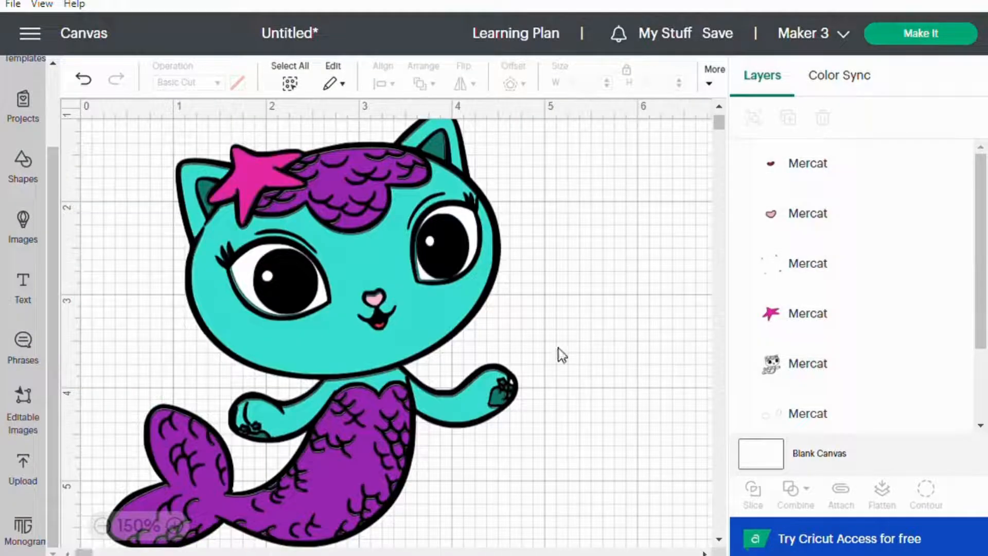
Open the contour view of the black outline layer
{"action": "left_click", "coordinate": [882, 363]}
{"action": "left_click", "coordinate": [926, 490]}
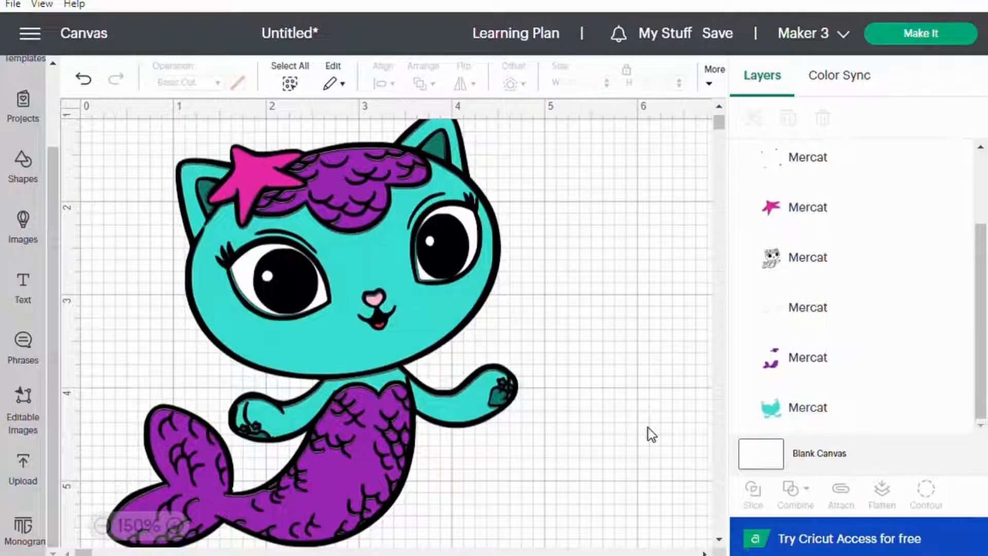